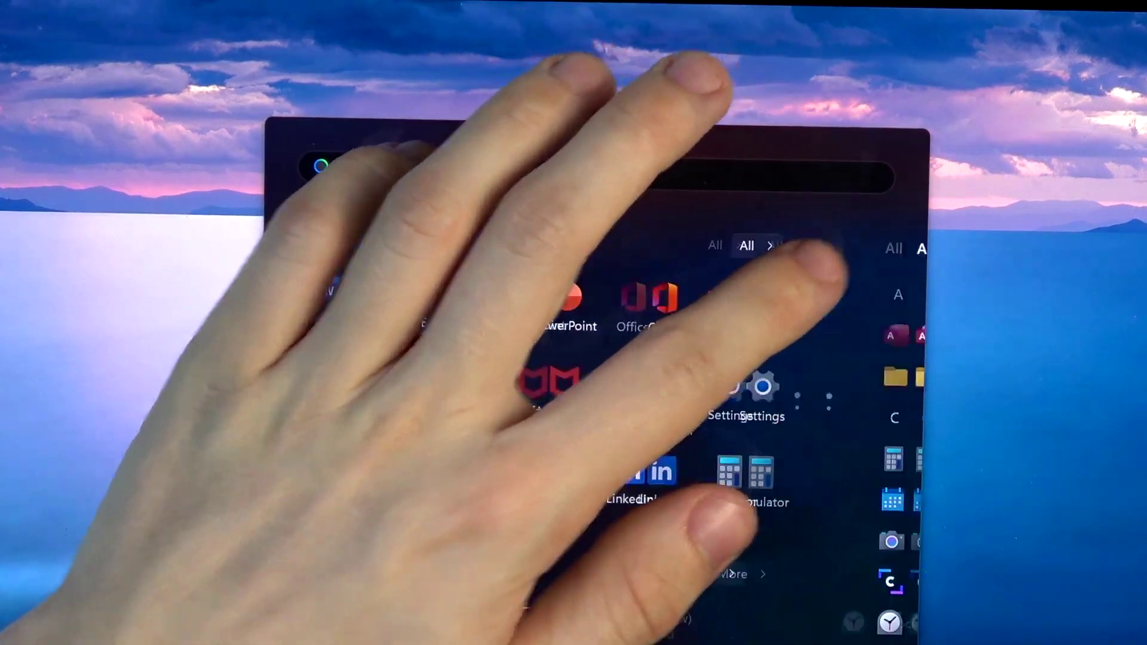
scroll(448, 448, down, 8)
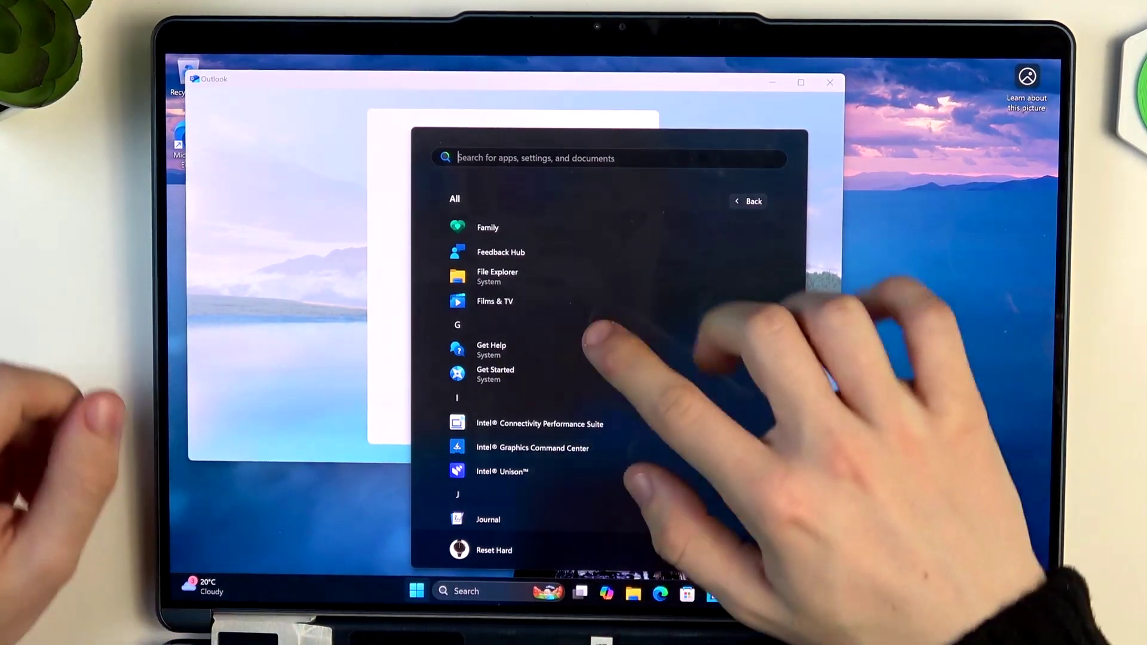
scroll(609, 377, down, 8)
scroll(610, 377, down, 5)
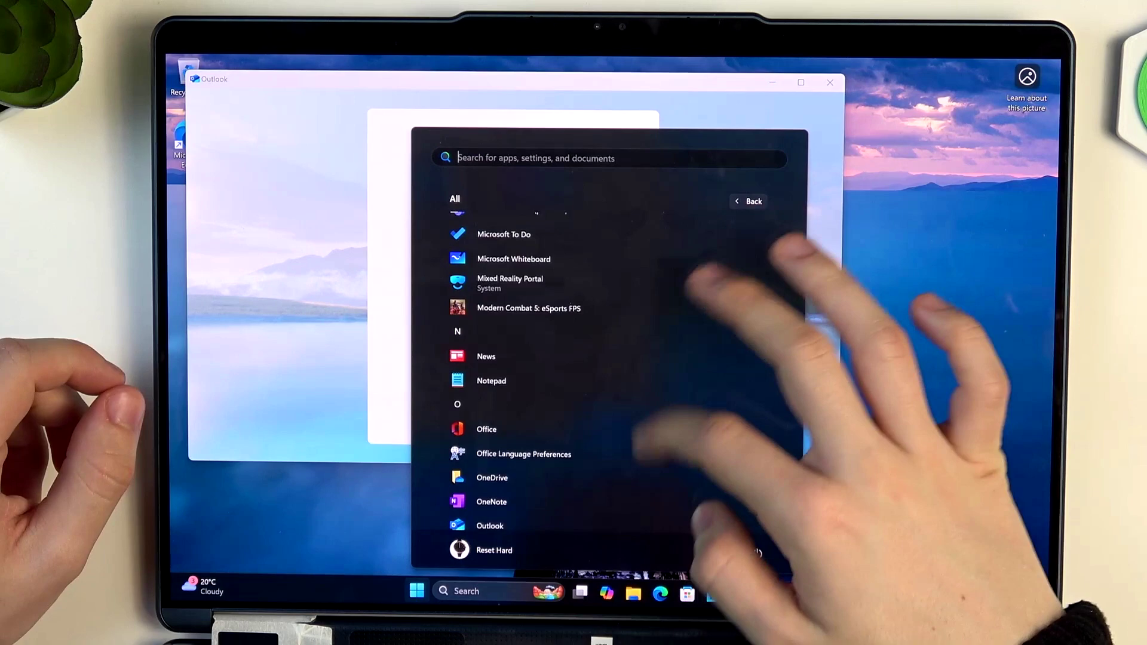
scroll(610, 376, down, 4)
scroll(609, 377, down, 4)
scroll(610, 376, down, 4)
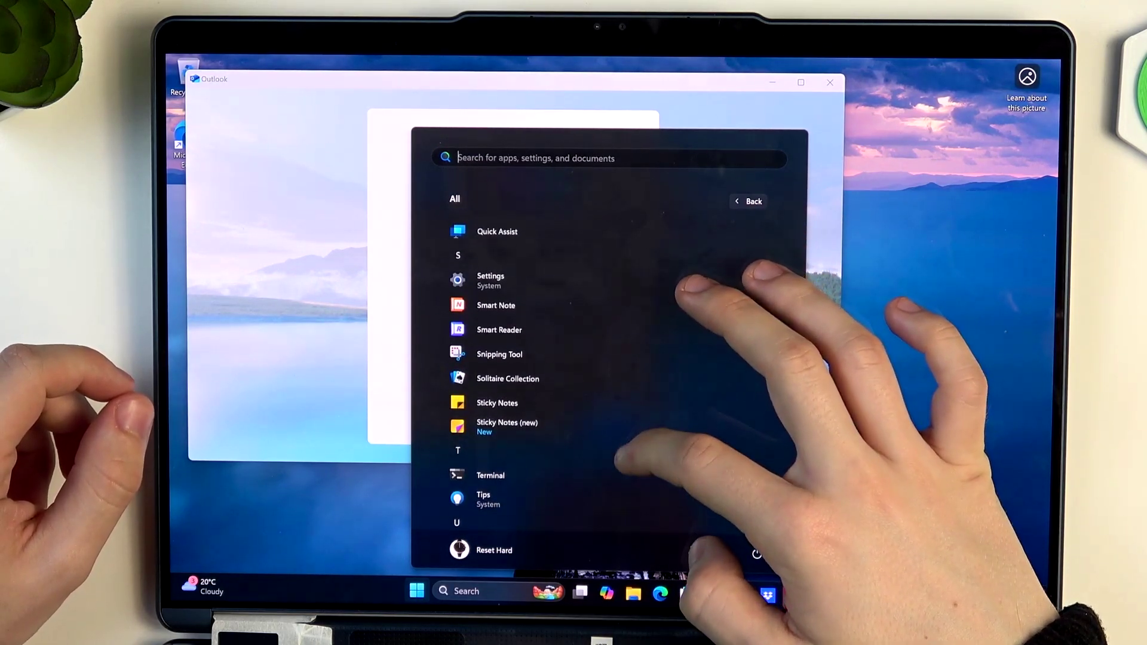
scroll(609, 376, down, 5)
scroll(610, 377, down, 3)
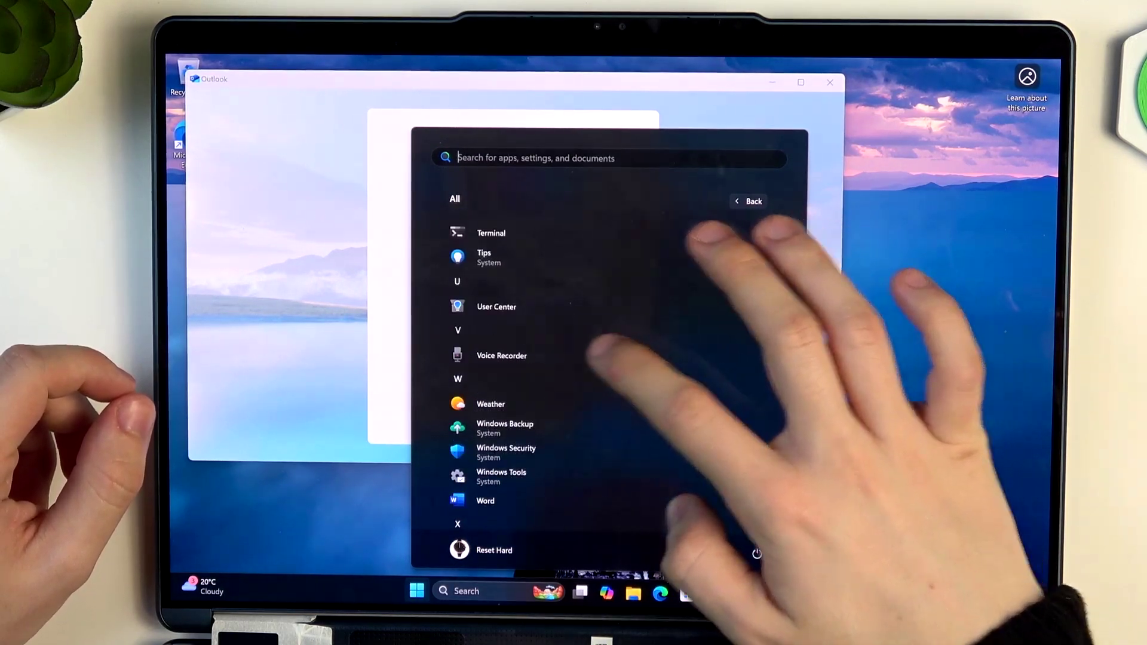
- Launch Voice Recorder, allow microphone access, and start a new recording
click(411, 591)
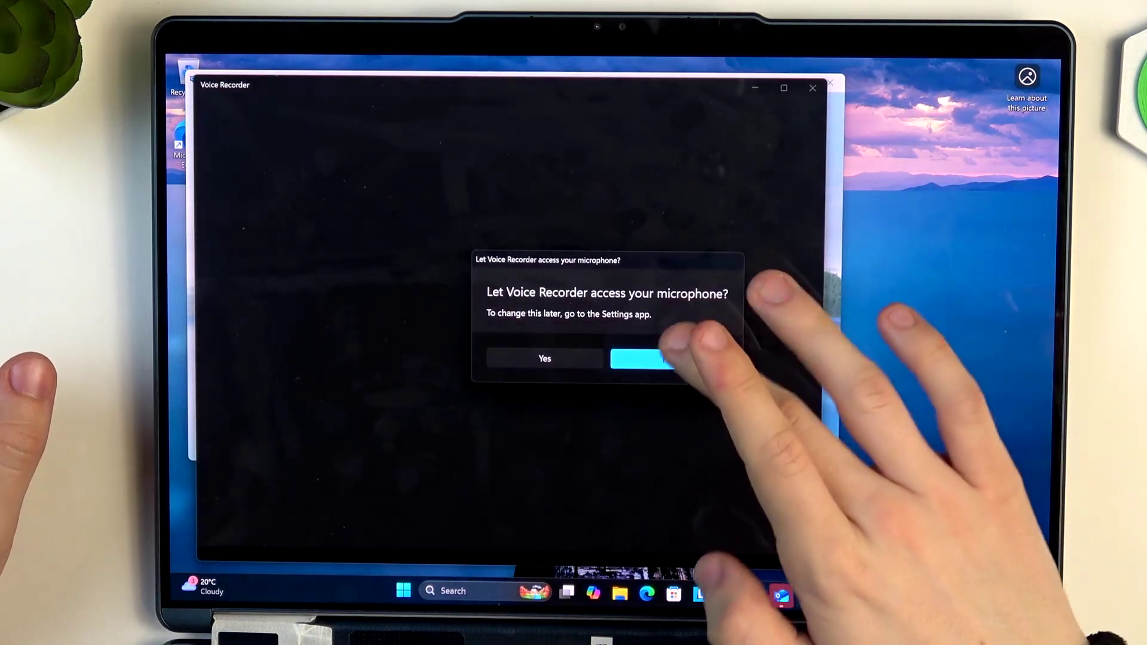
click(565, 359)
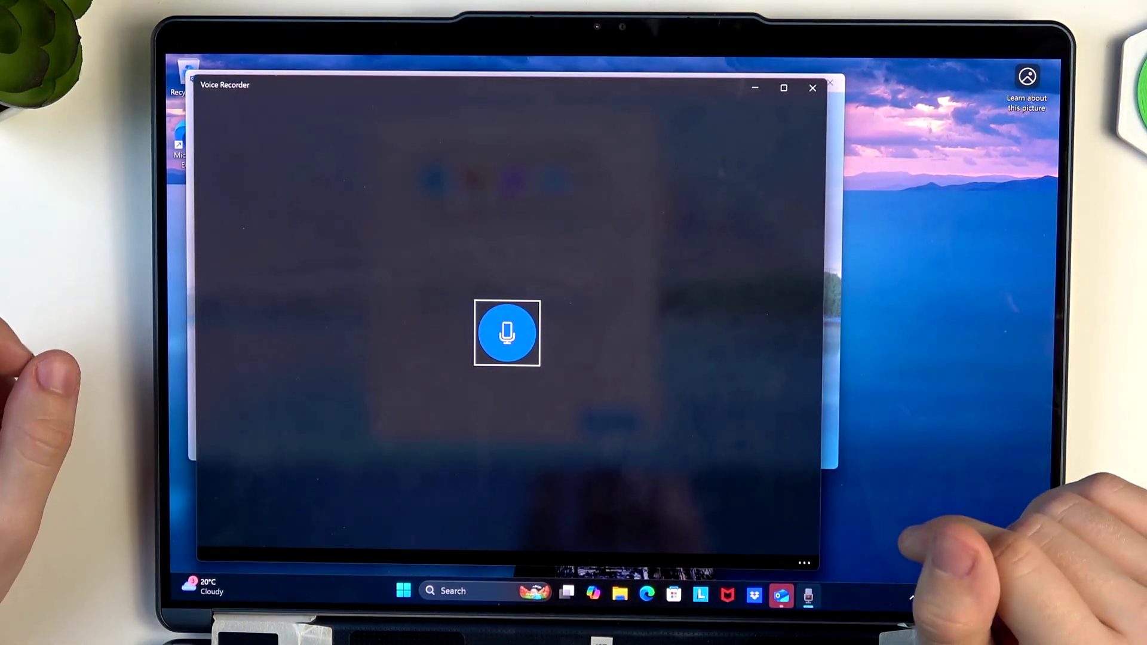
click(507, 333)
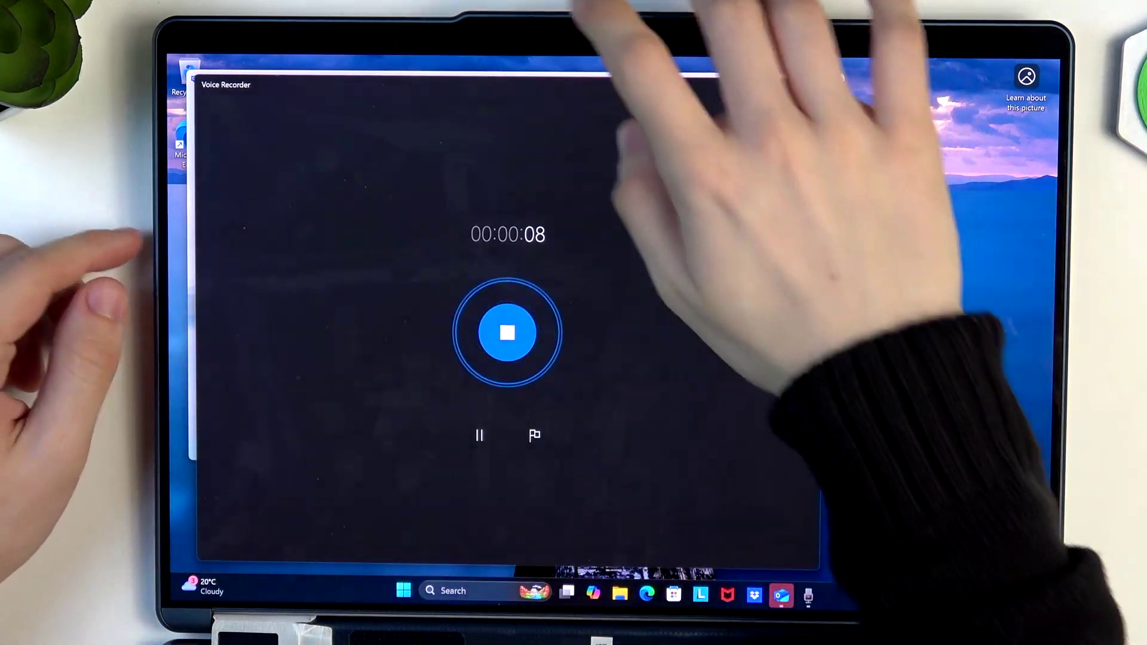
- Lower the volume twice while recording, then bring the background window forward and close it
key(XF86AudioLowerVolume)
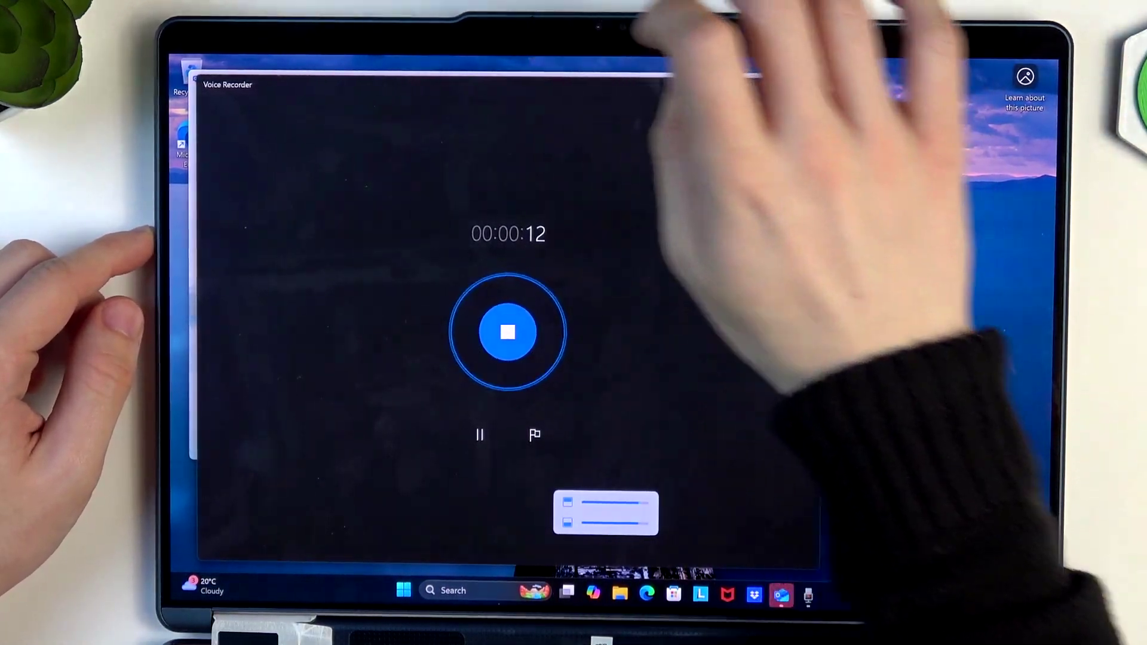
key(XF86AudioLowerVolume)
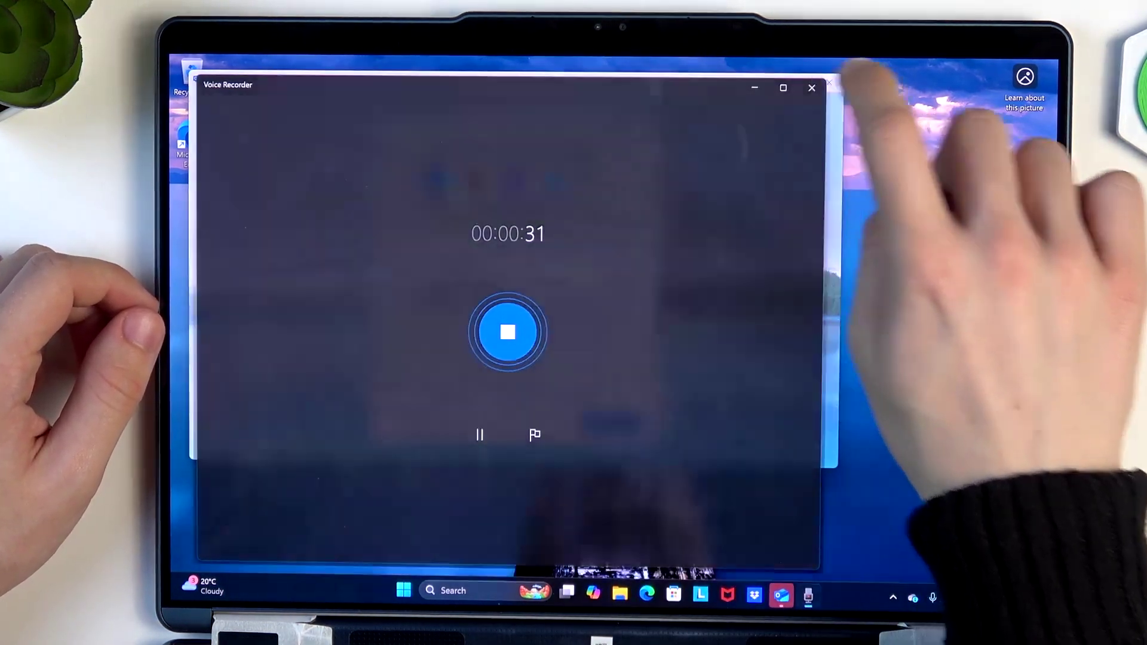
click(831, 224)
click(829, 81)
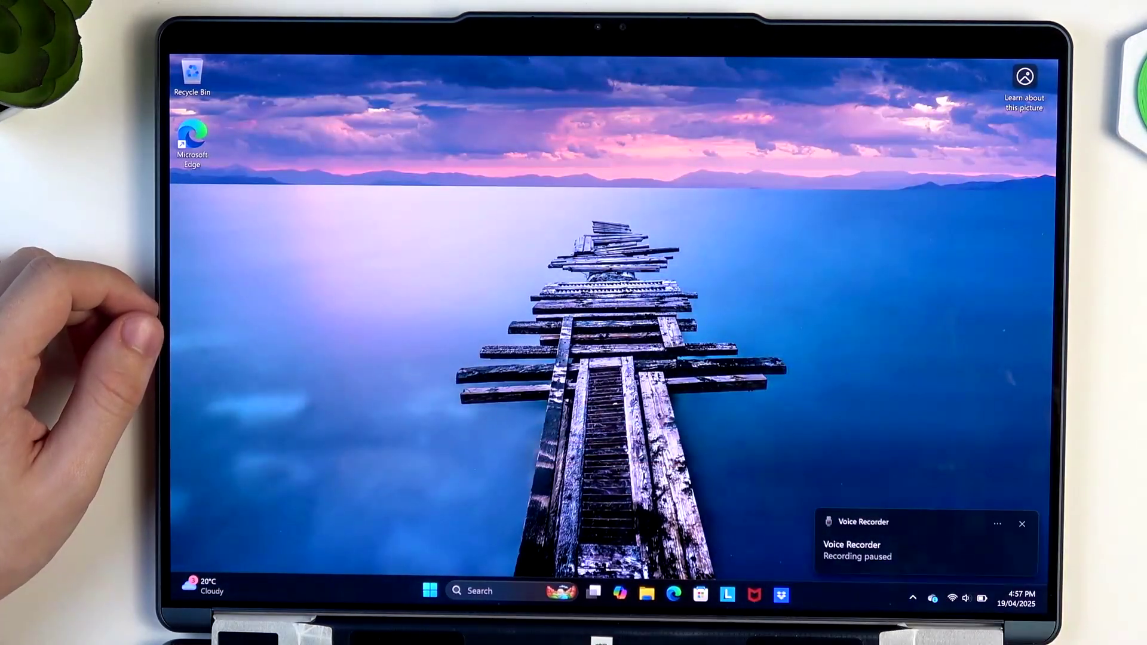